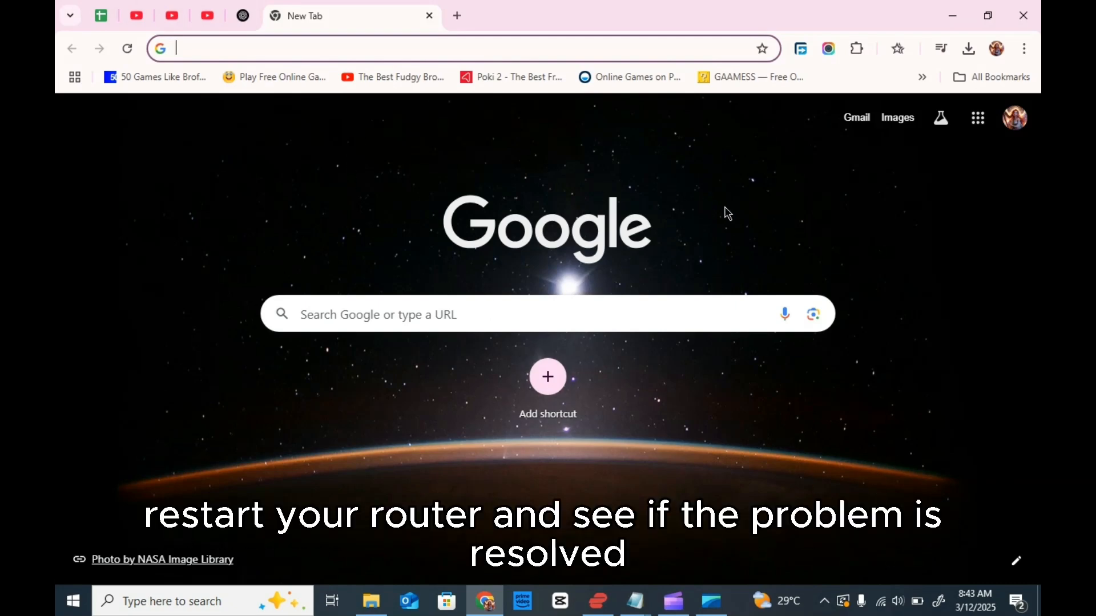
{"action": "left_click", "coordinate": [711, 601]}
{"action": "left_click", "coordinate": [642, 536]}
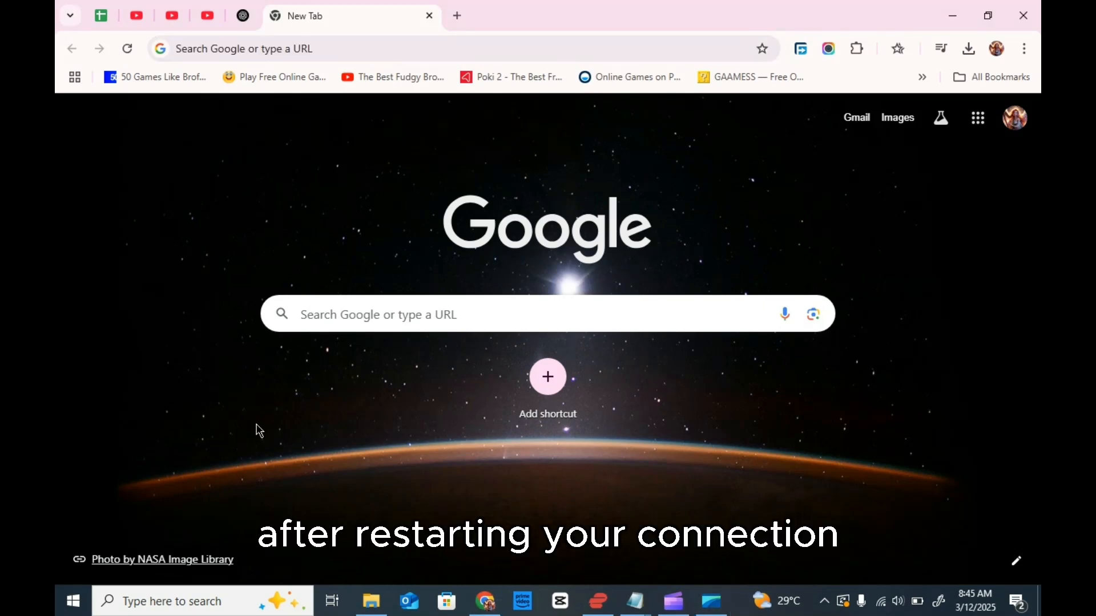
Step: Search Windows for Task Manager, open it and select the Google Chrome app in the list of running processes
{"action": "left_click", "coordinate": [189, 604]}
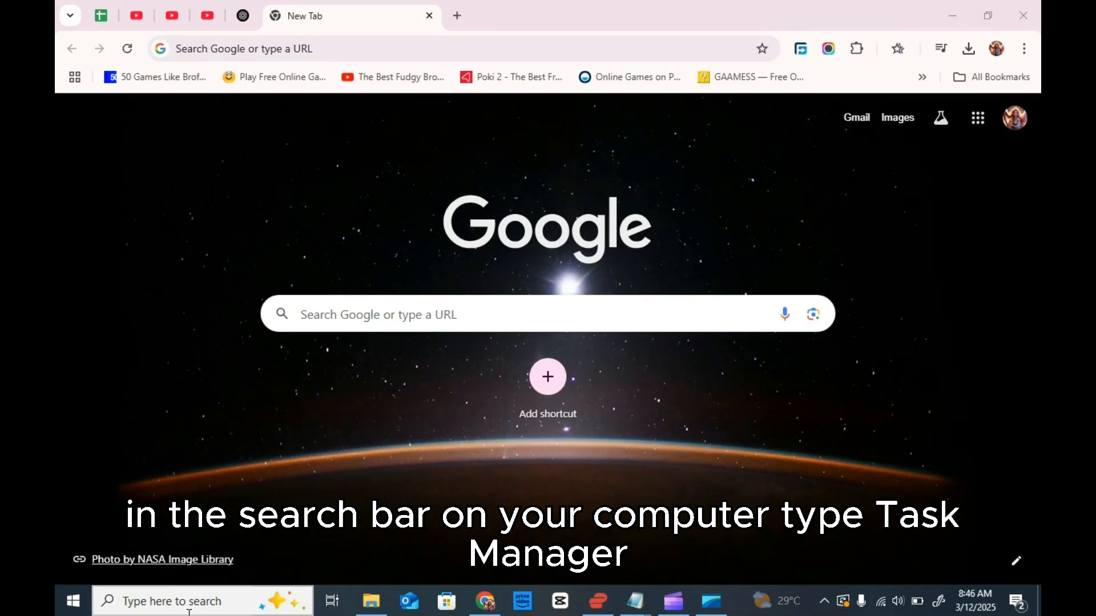
{"action": "type", "text": "a"}
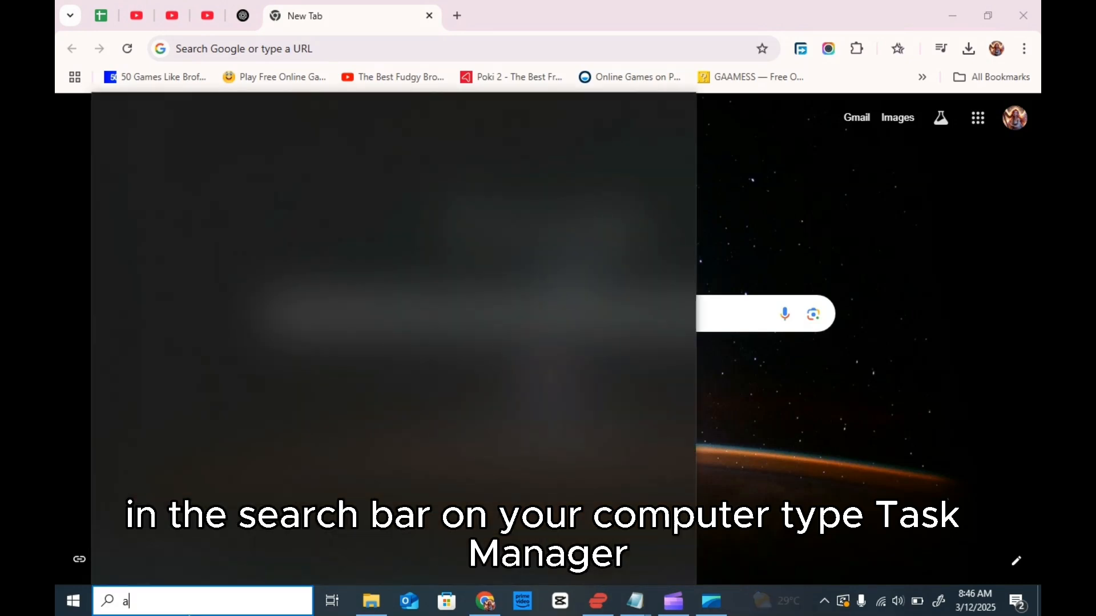
{"action": "key", "text": "BackSpace"}
{"action": "type", "text": "task ma"}
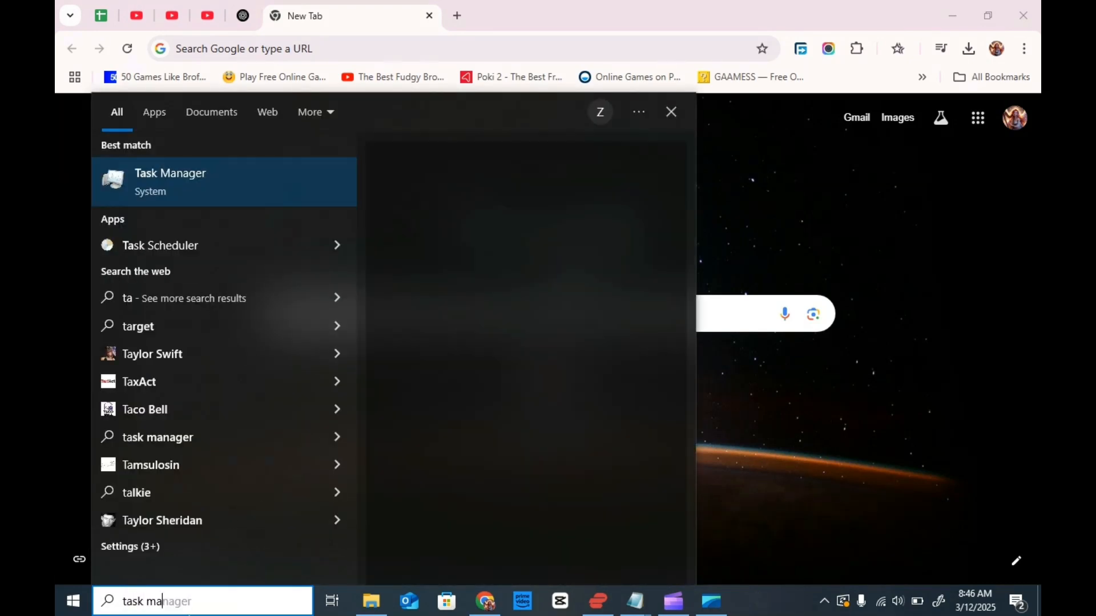
{"action": "left_click", "coordinate": [284, 192]}
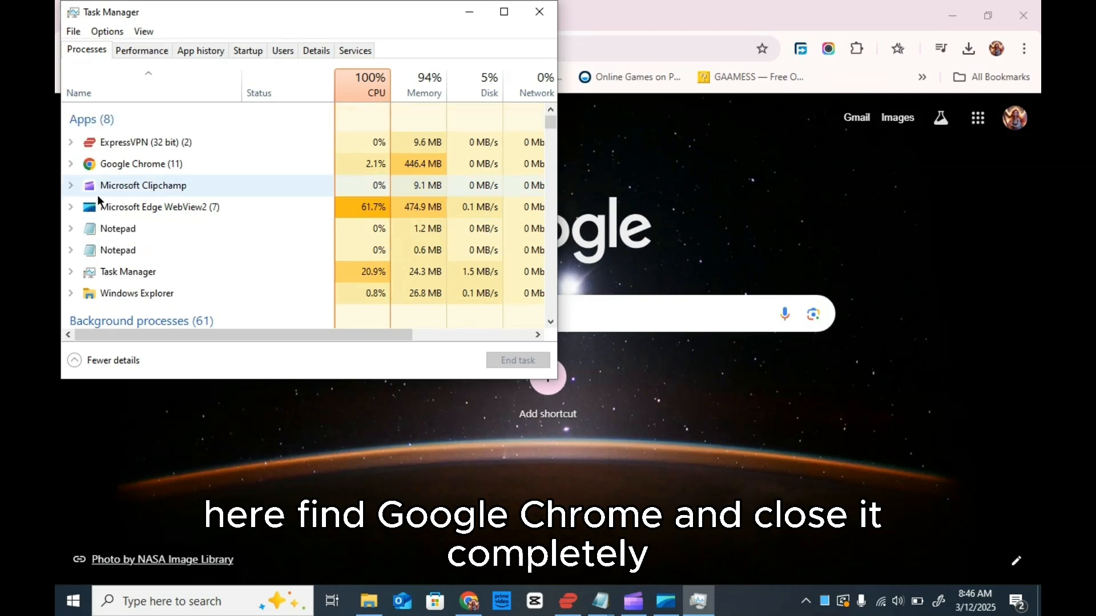
{"action": "left_click", "coordinate": [127, 165]}
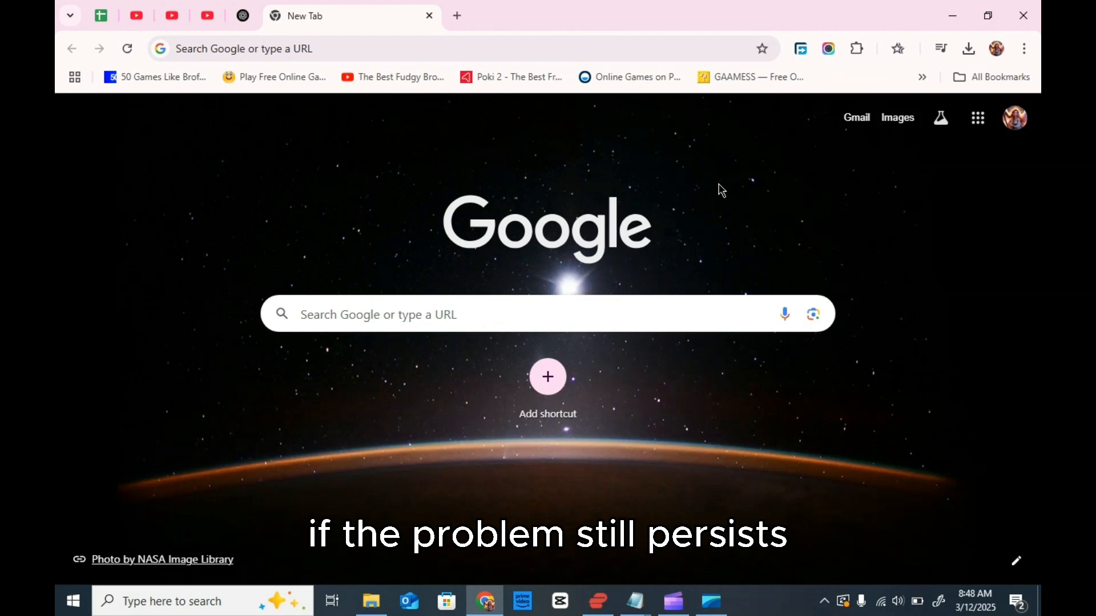
Step: Delete Chrome's browsing data for the last 7 days, including history, cookies and cached files
{"action": "left_click", "coordinate": [1024, 50]}
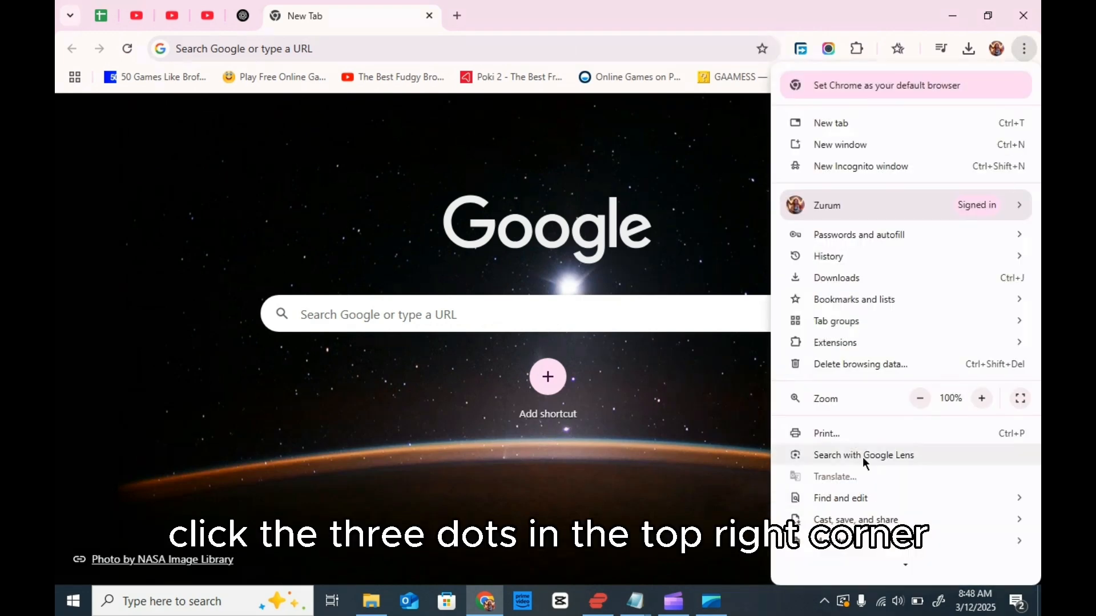
{"action": "left_click", "coordinate": [913, 370]}
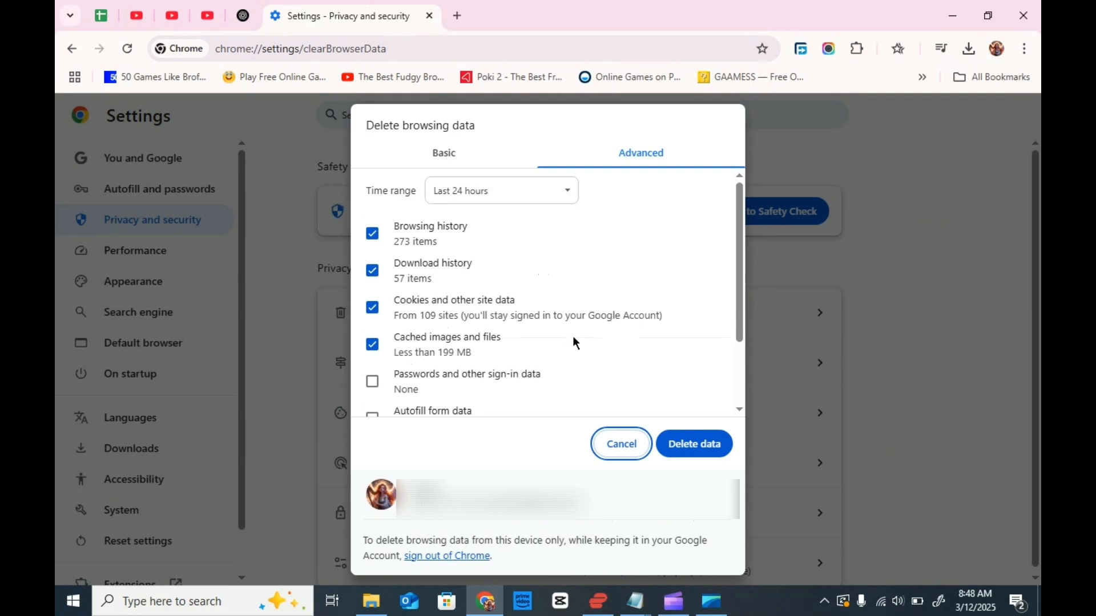
{"action": "left_click", "coordinate": [494, 197]}
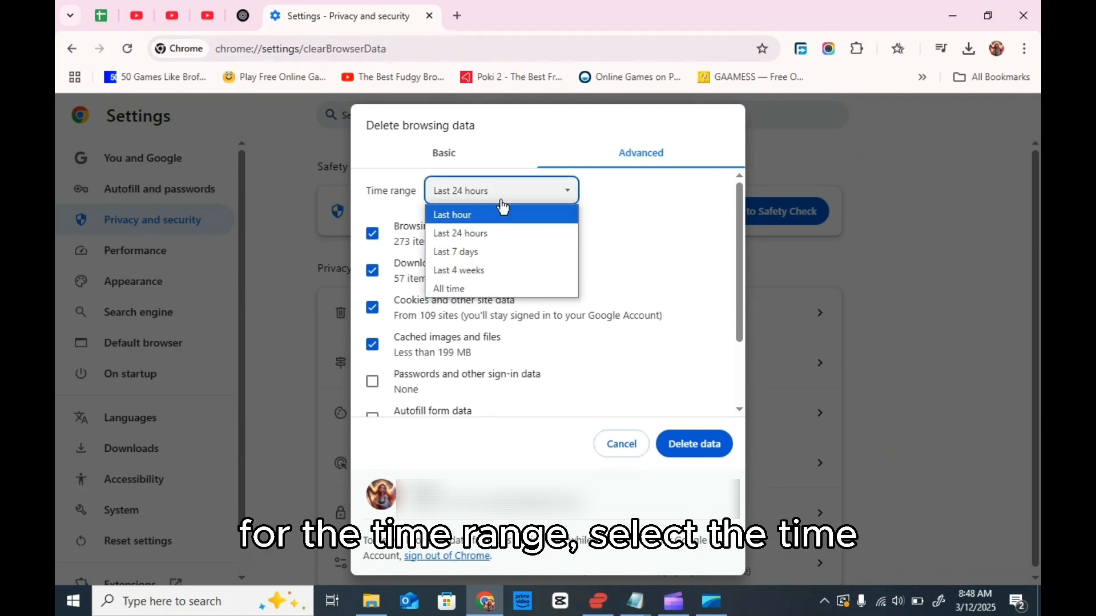
{"action": "left_click", "coordinate": [523, 255]}
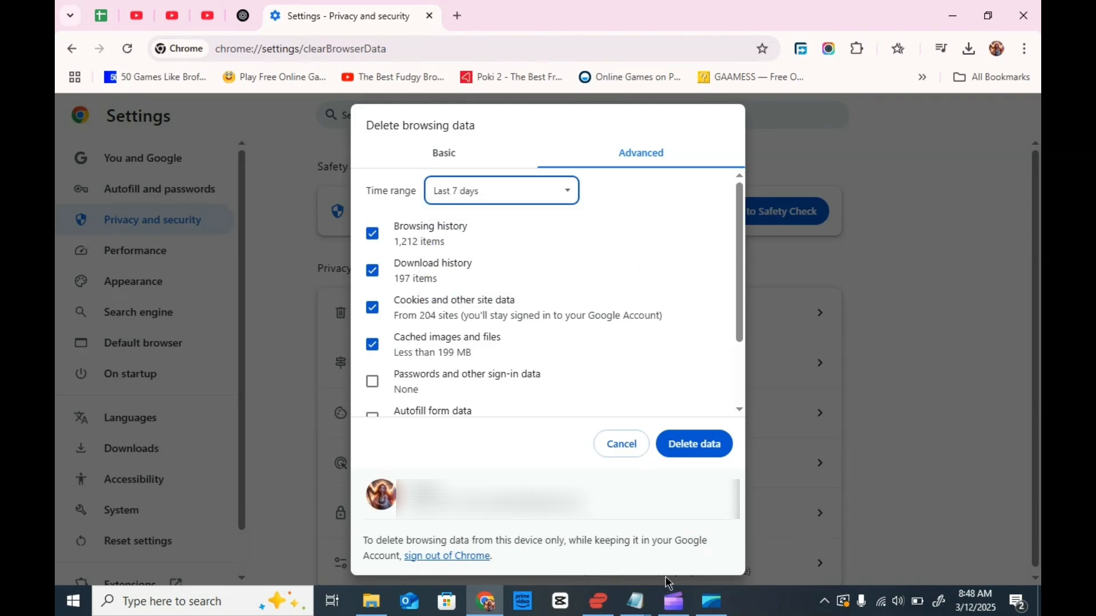
{"action": "scroll", "coordinate": [710, 378], "scroll_direction": "down", "scroll_amount": 1}
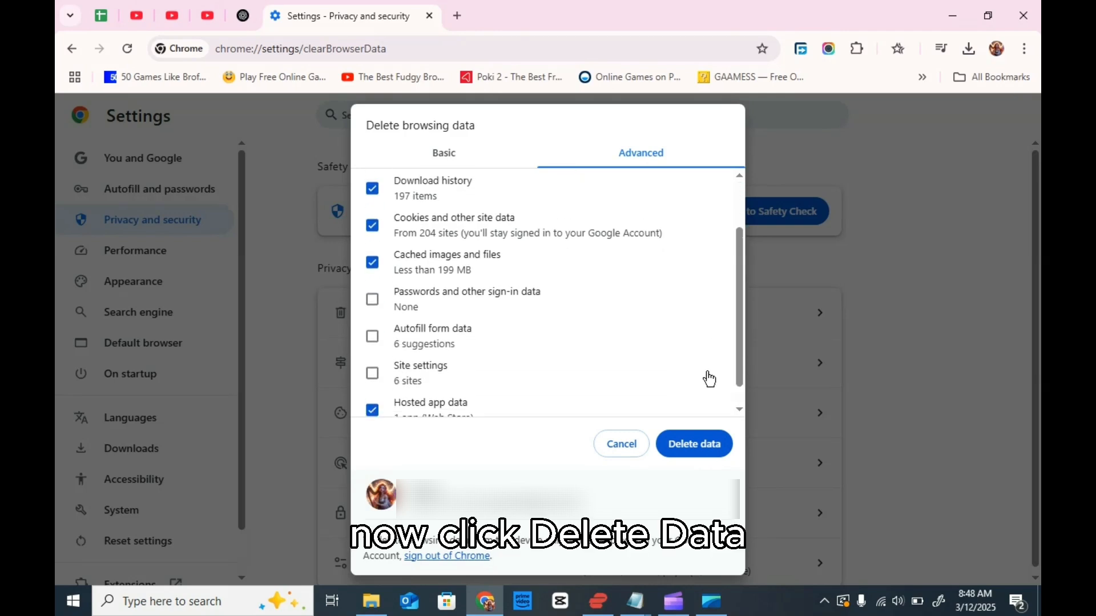
{"action": "scroll", "coordinate": [709, 378], "scroll_direction": "up", "scroll_amount": 1}
{"action": "left_click", "coordinate": [715, 455]}
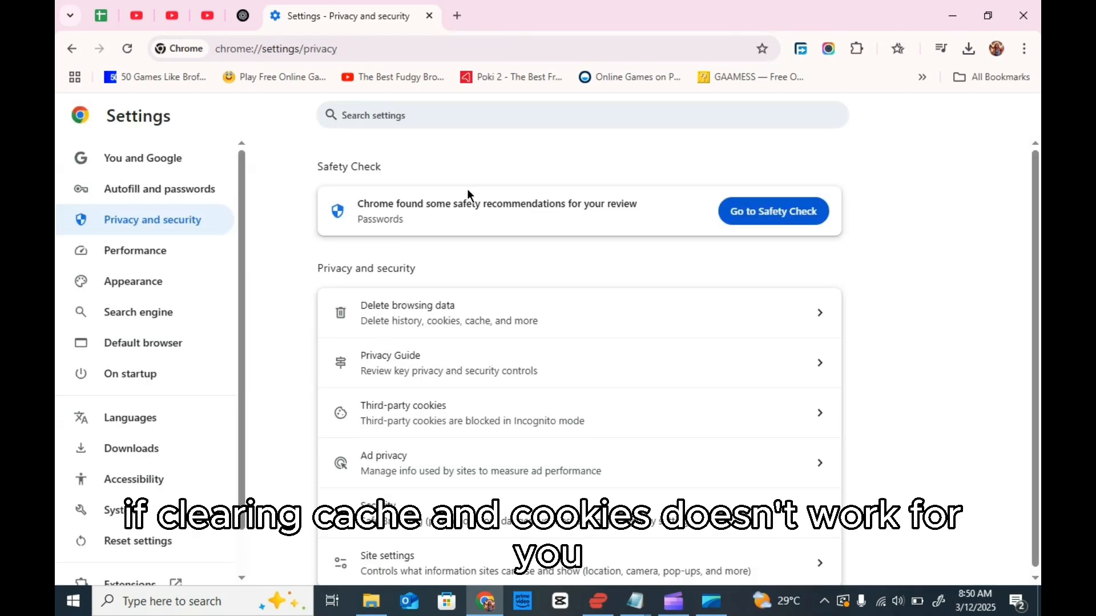
Step: Open the extensions management page from Chrome's settings and look through the installed extensions
{"action": "scroll", "coordinate": [80, 414], "scroll_direction": "down", "scroll_amount": 1}
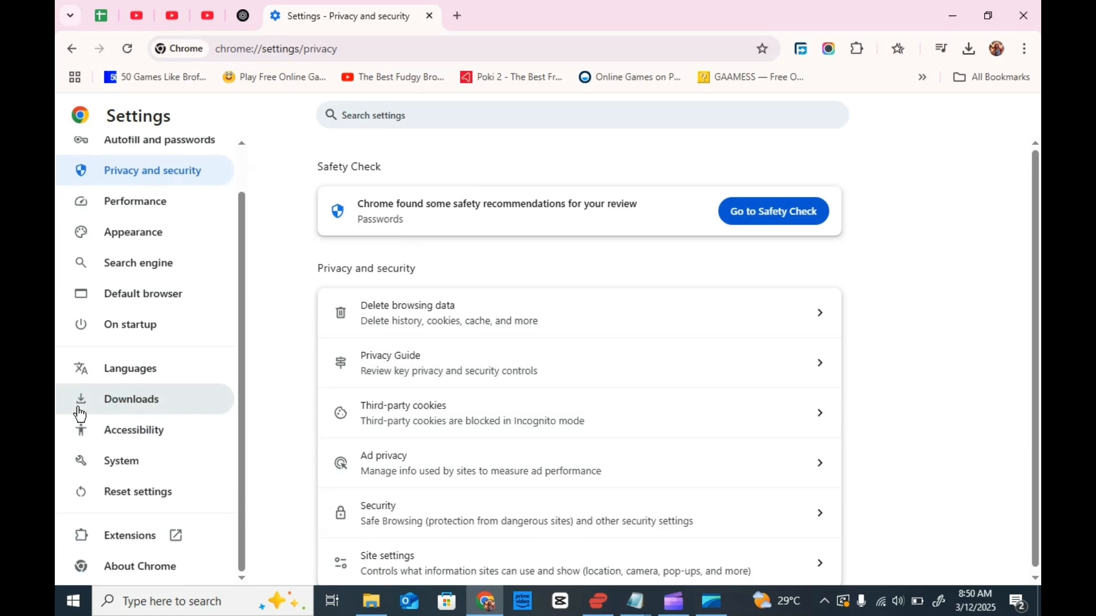
{"action": "left_click", "coordinate": [156, 537]}
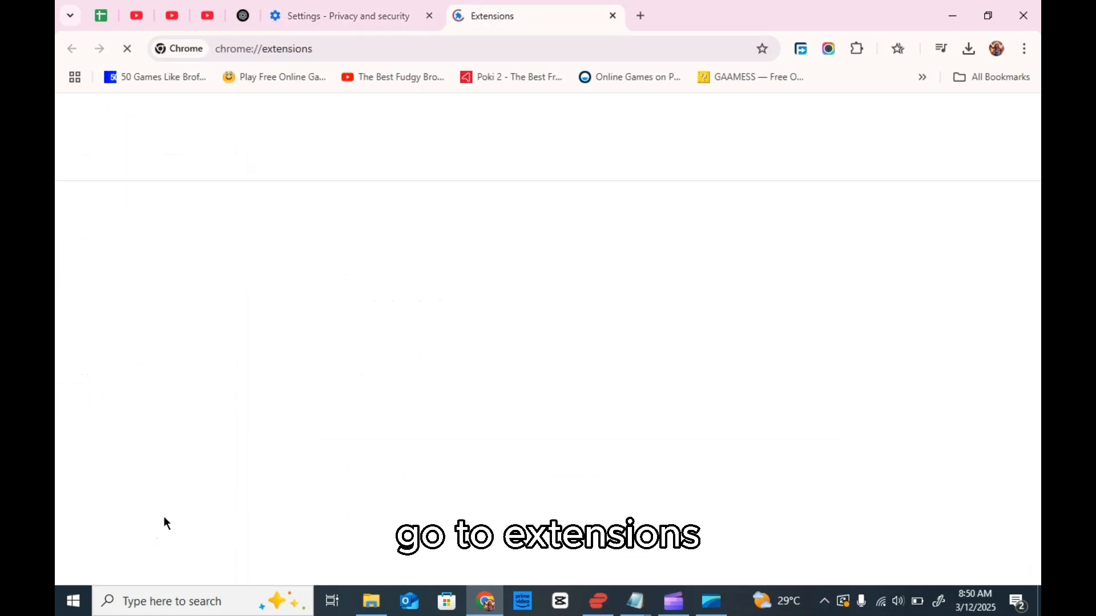
{"action": "scroll", "coordinate": [472, 443], "scroll_direction": "down", "scroll_amount": 3}
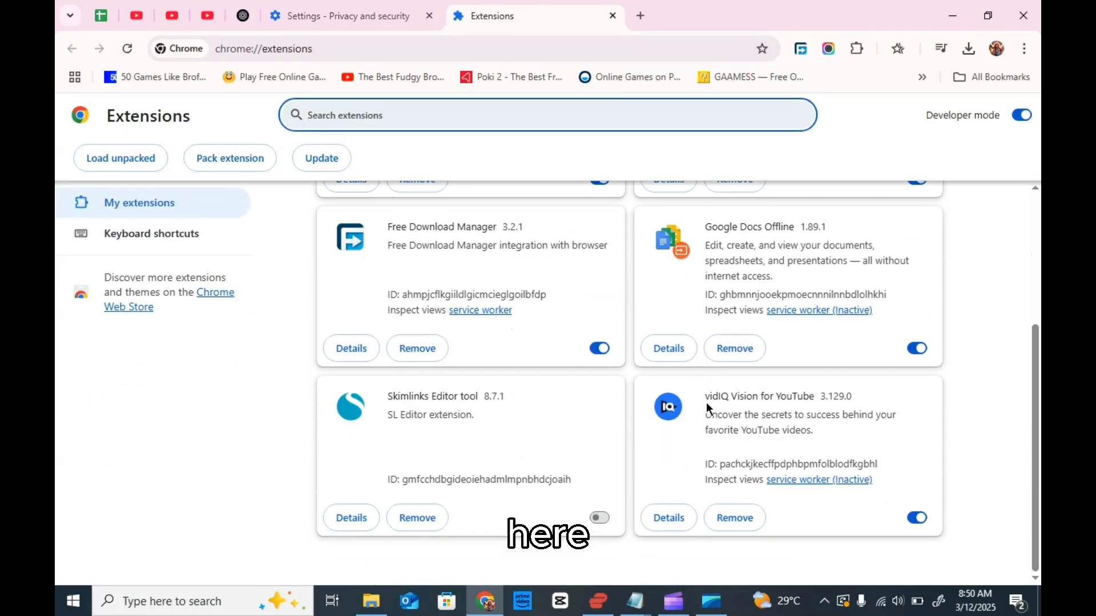
{"action": "scroll", "coordinate": [646, 318], "scroll_direction": "up", "scroll_amount": 3}
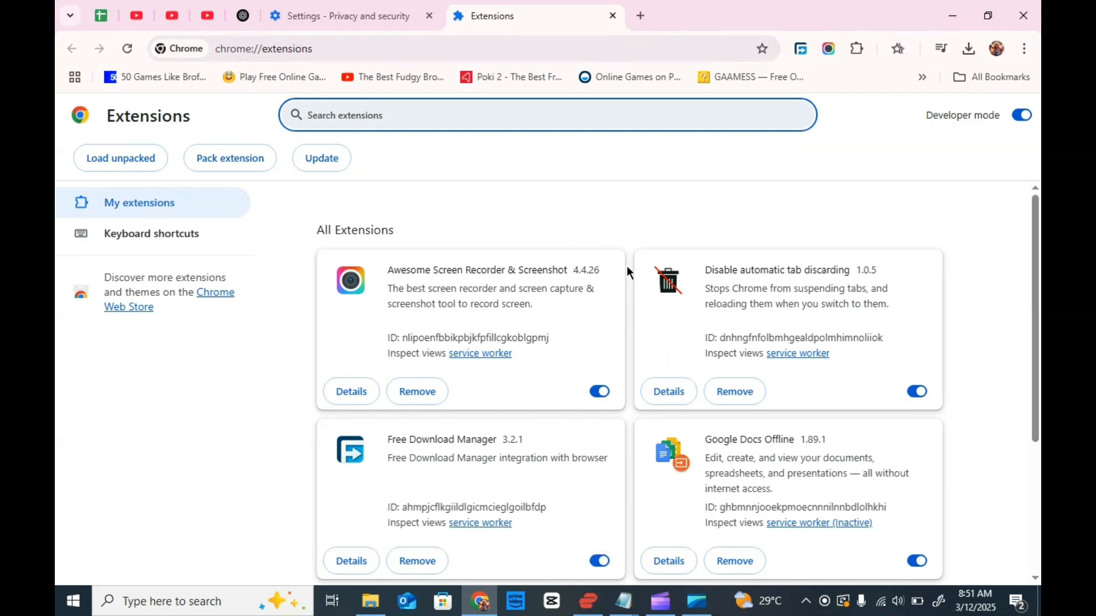
Step: Turn off Awesome Screen Recorder & Screenshot, Disable automatic tab discarding, Free Download Manager, Google Docs Offline and vidIQ Vision for YouTube
{"action": "left_click", "coordinate": [597, 391]}
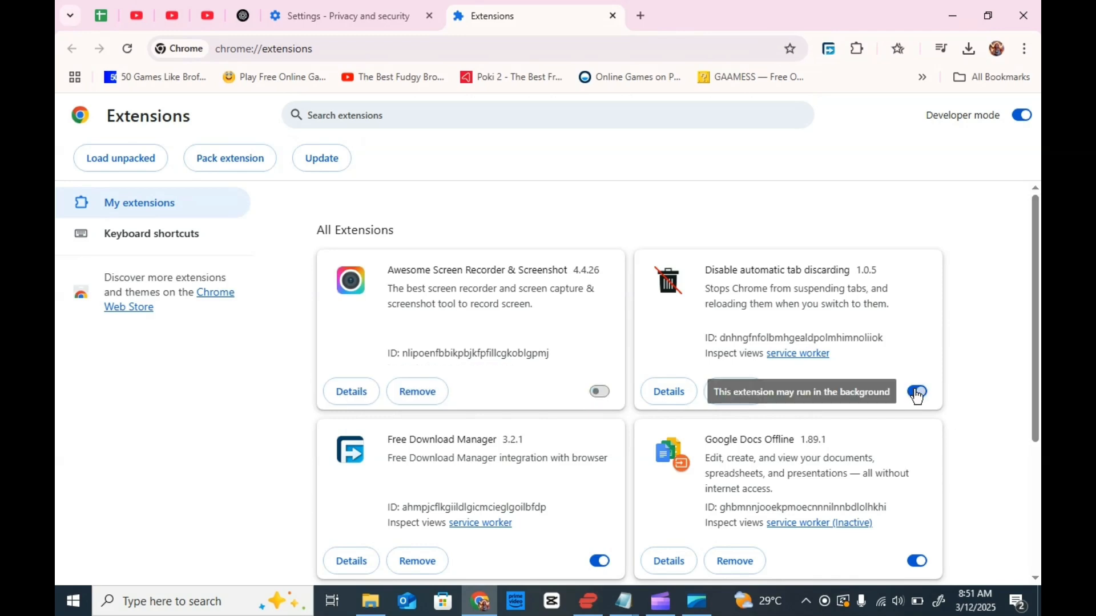
{"action": "scroll", "coordinate": [603, 359], "scroll_direction": "down", "scroll_amount": 3}
{"action": "left_click", "coordinate": [602, 354]}
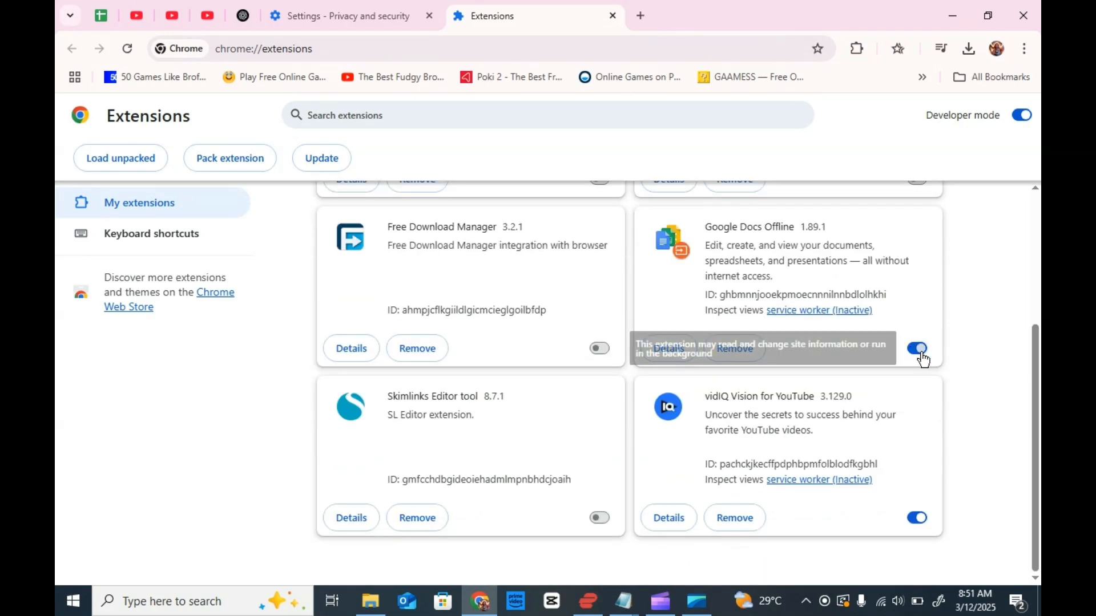
{"action": "left_click", "coordinate": [918, 349]}
{"action": "left_click", "coordinate": [917, 519]}
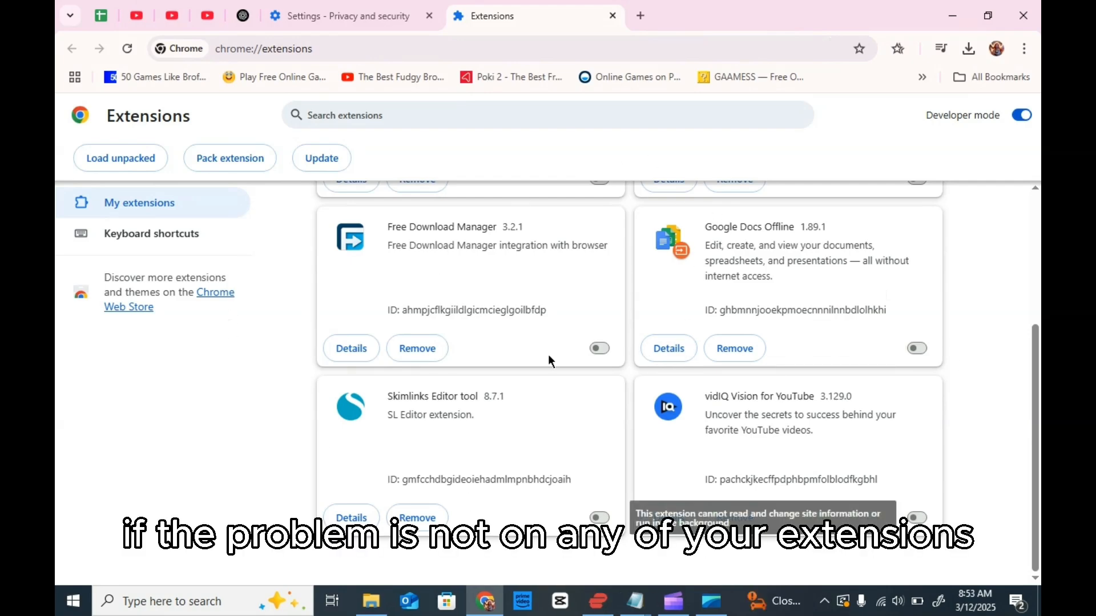
{"action": "scroll", "coordinate": [549, 359], "scroll_direction": "up", "scroll_amount": 4}
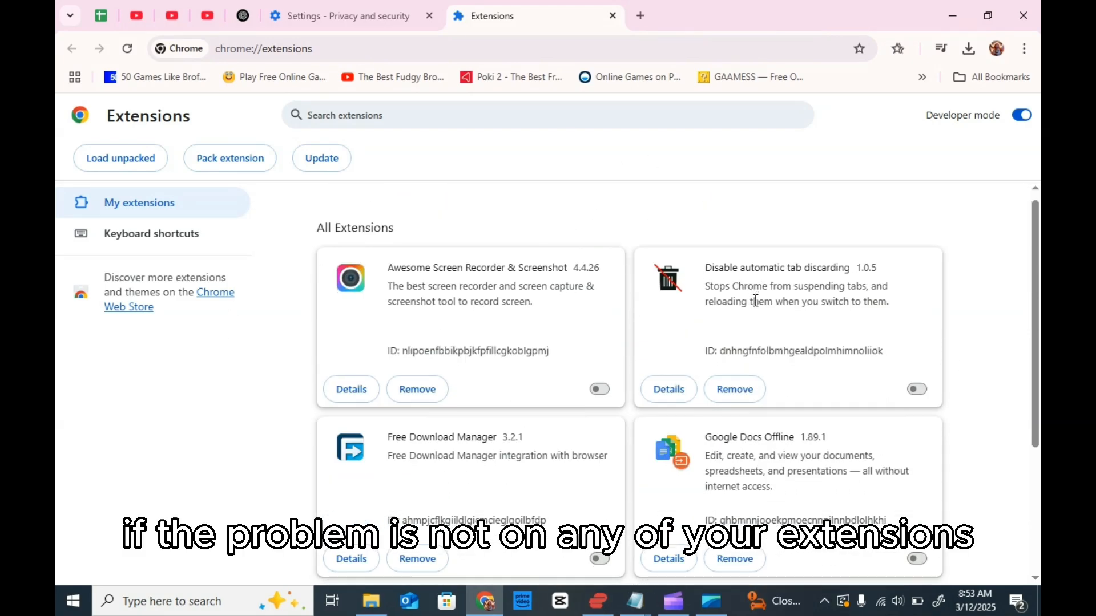
{"action": "scroll", "coordinate": [758, 301], "scroll_direction": "down", "scroll_amount": 4}
Step: Reset Chrome's settings to their original defaults and check for browser updates on the About Chrome page
{"action": "left_click", "coordinate": [348, 15]}
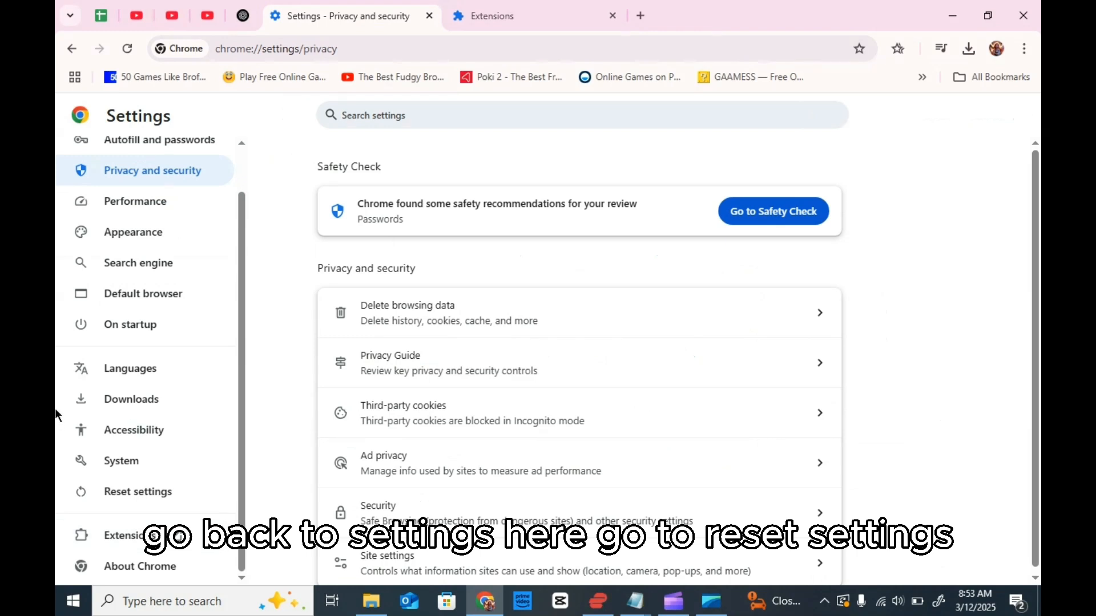
{"action": "left_click", "coordinate": [216, 491]}
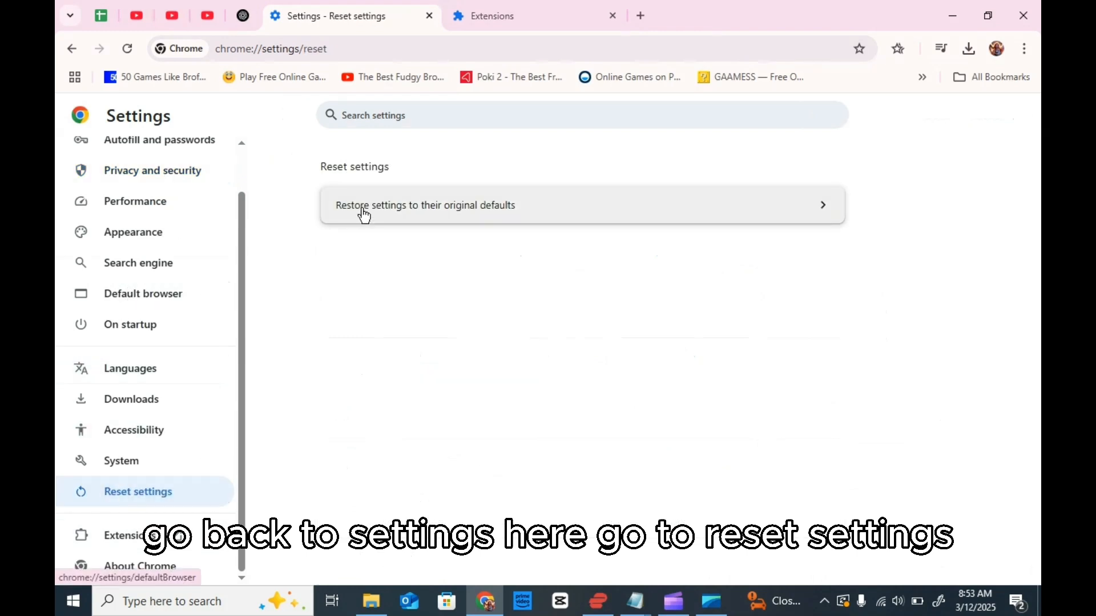
{"action": "left_click", "coordinate": [552, 218]}
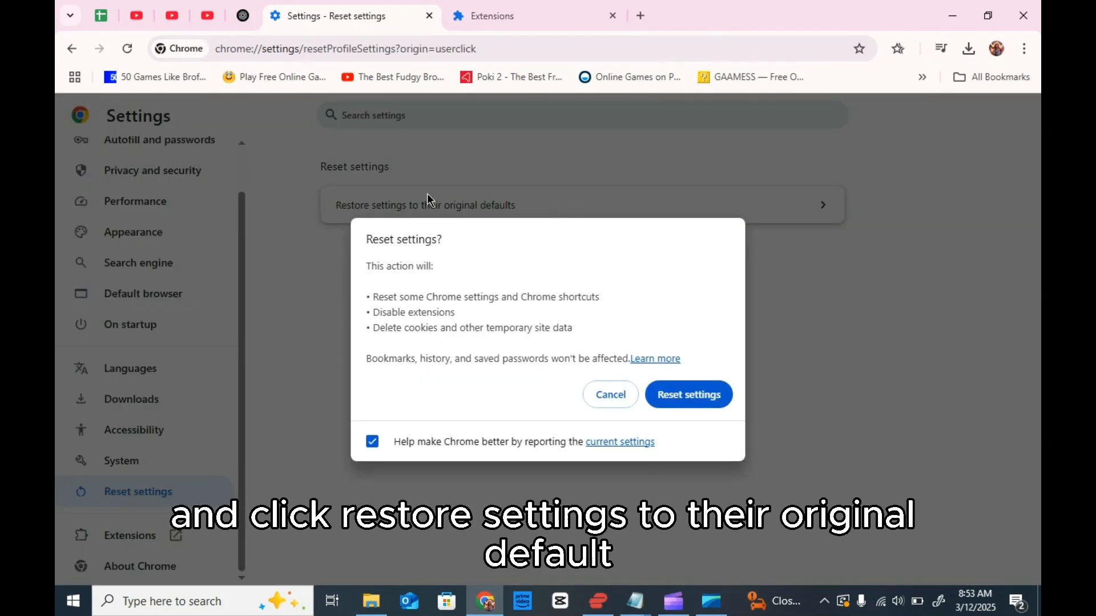
{"action": "left_click", "coordinate": [621, 402]}
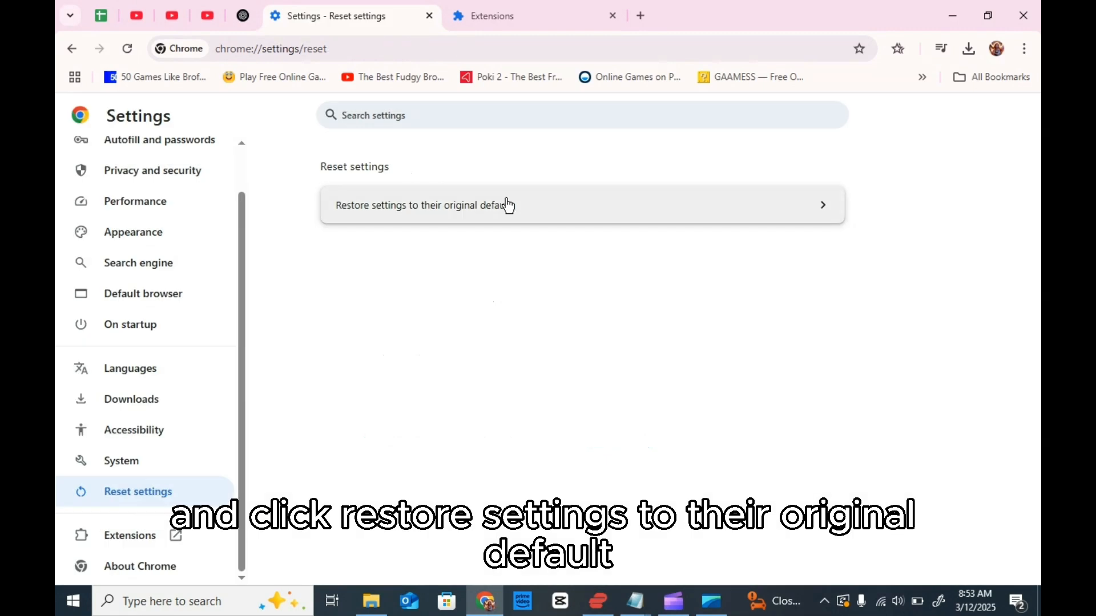
{"action": "left_click", "coordinate": [472, 215]}
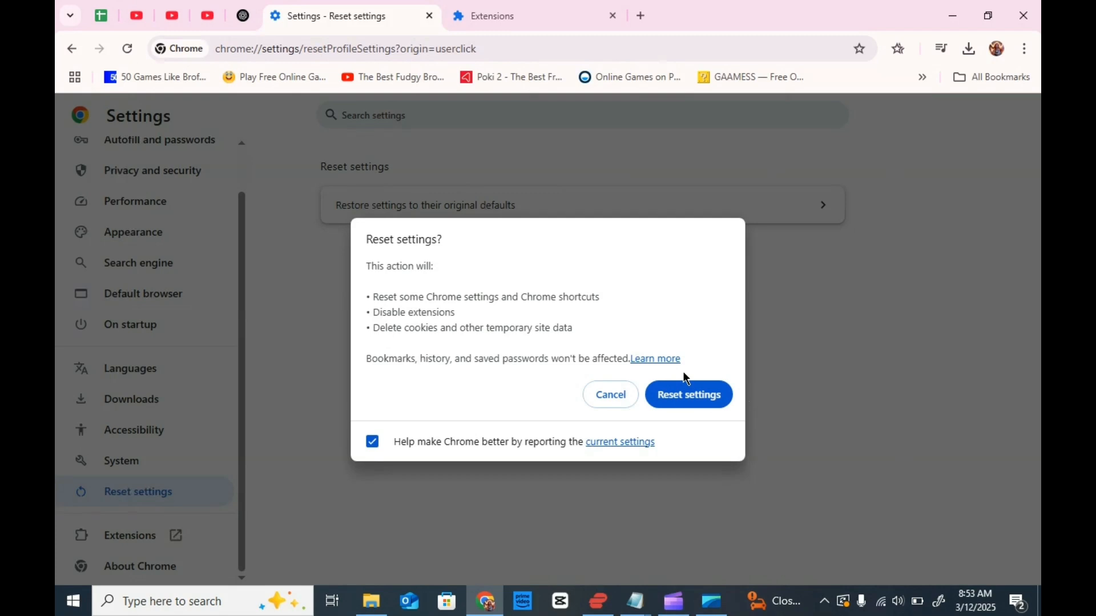
{"action": "left_click", "coordinate": [664, 398]}
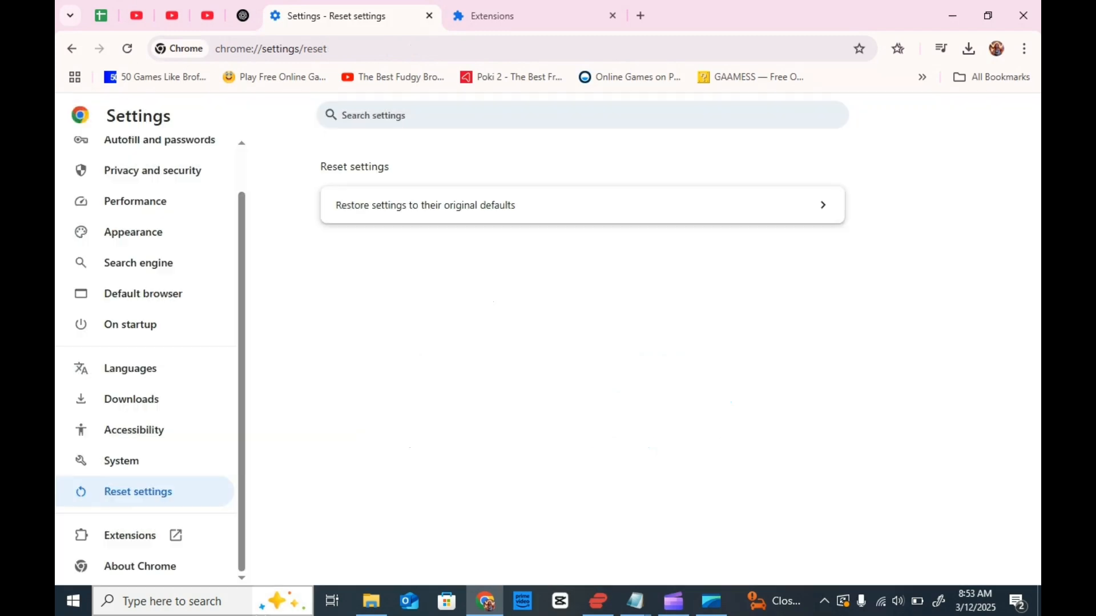
{"action": "left_click", "coordinate": [174, 566]}
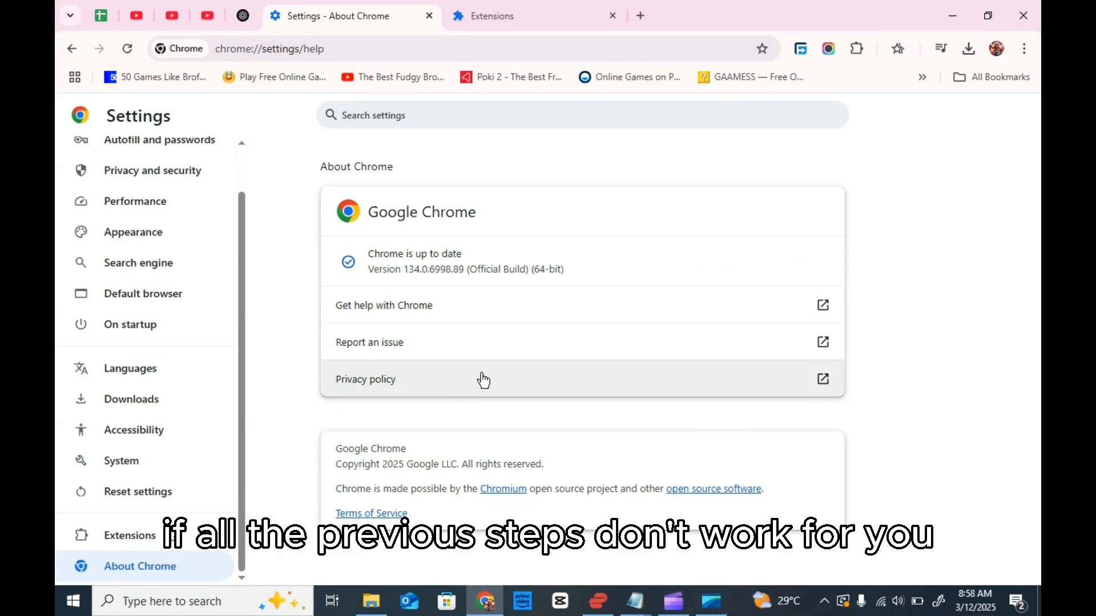
Step: Search Windows for "network" and open the Windows Settings app from the results
{"action": "left_click", "coordinate": [187, 609]}
{"action": "type", "text": "net"}
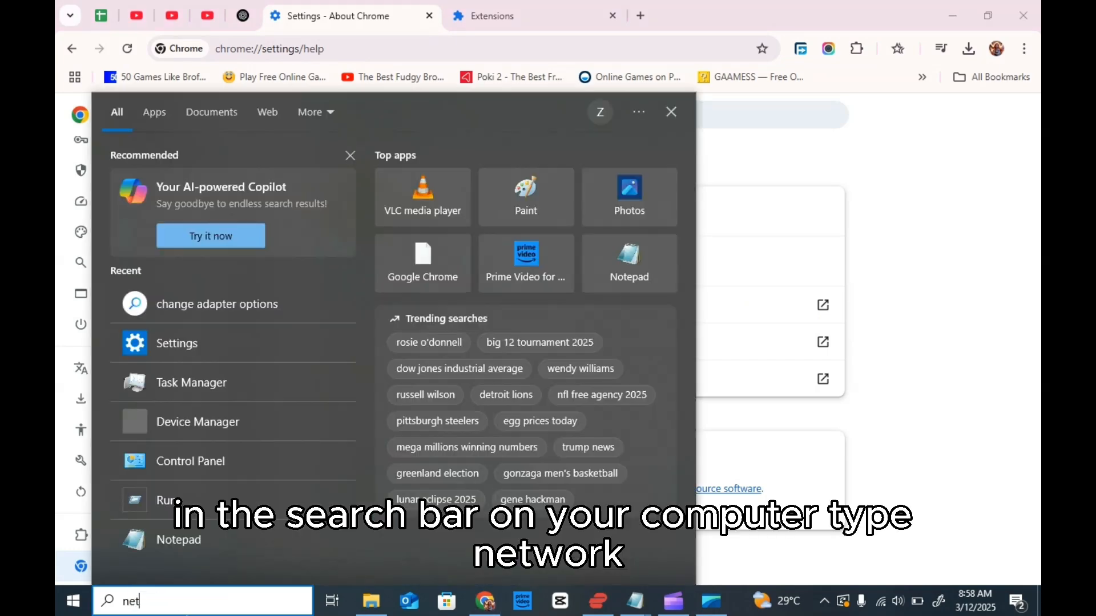
{"action": "type", "text": "owrk"}
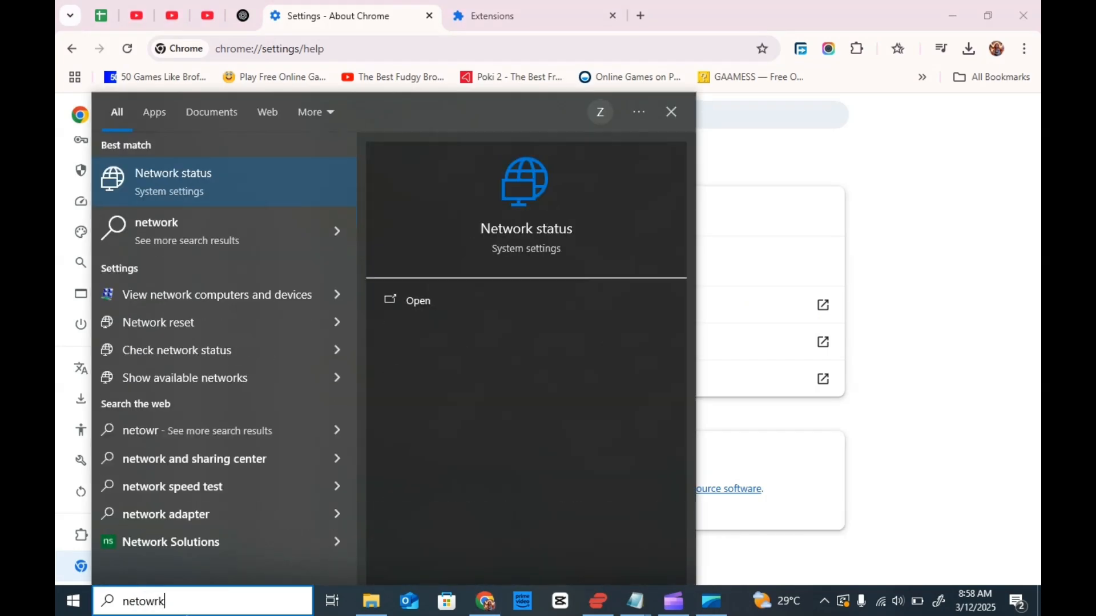
{"action": "key", "text": "BackSpace"}
{"action": "key", "text": "BackSpace"}
{"action": "type", "text": "ork"}
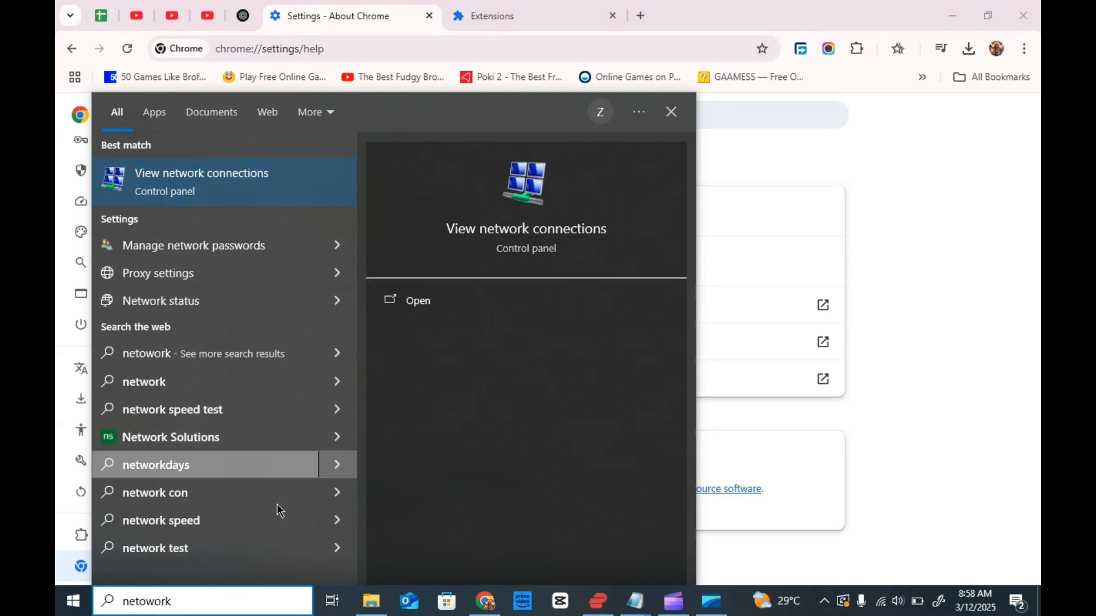
{"action": "key", "text": "BackSpace"}
{"action": "key", "text": "BackSpace"}
{"action": "key", "text": "BackSpace"}
{"action": "type", "text": "work"}
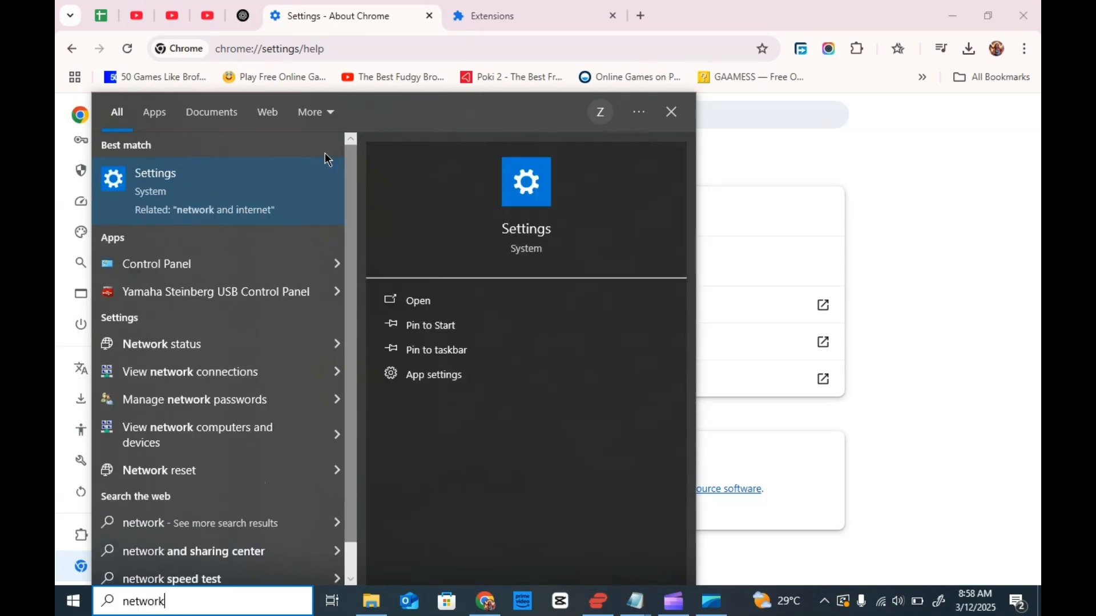
{"action": "left_click", "coordinate": [231, 203]}
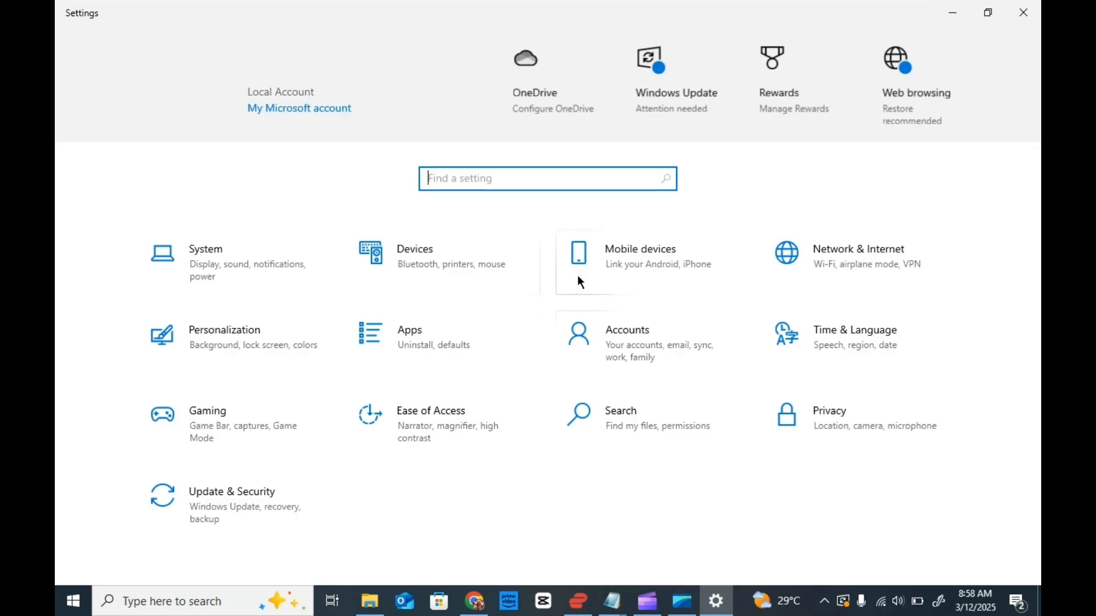
Step: Open the adapter options under Network & Internet to show the computer's network connections
{"action": "left_click", "coordinate": [864, 249]}
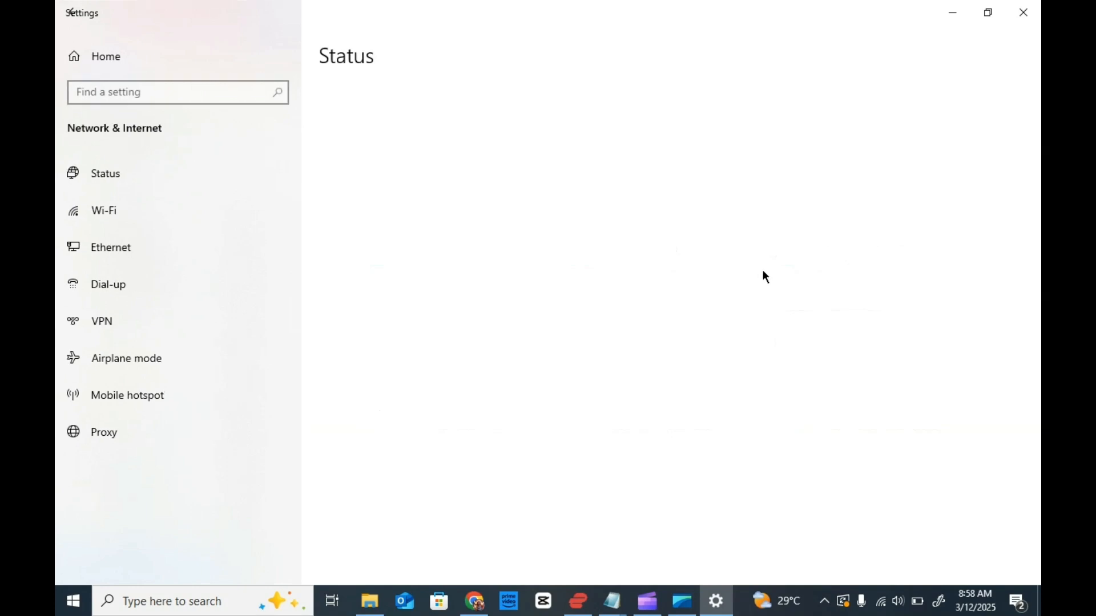
{"action": "scroll", "coordinate": [636, 306], "scroll_direction": "down", "scroll_amount": 3}
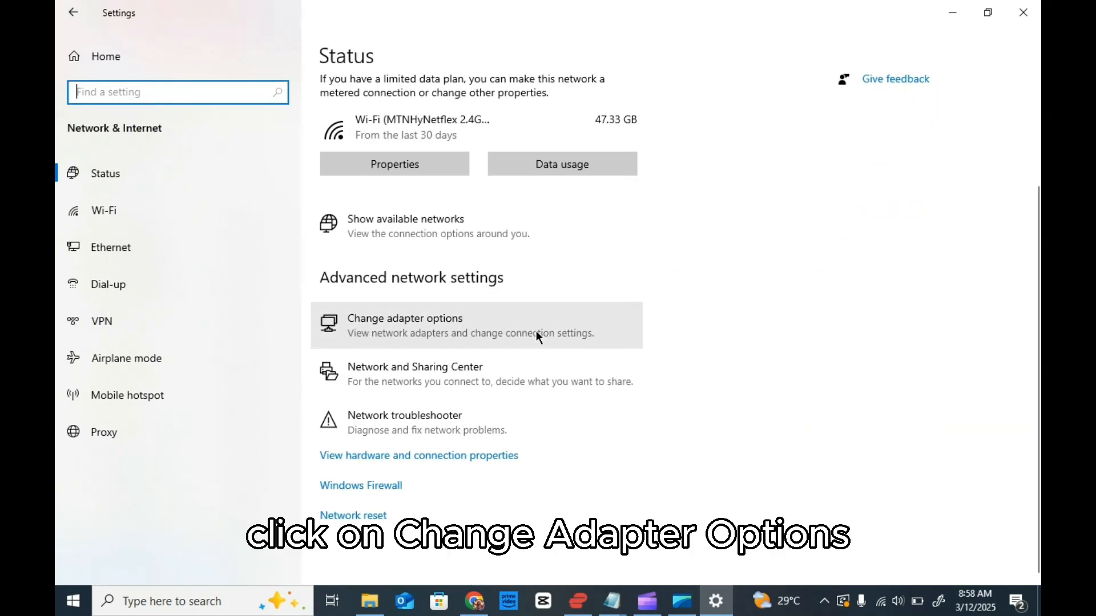
{"action": "left_click", "coordinate": [373, 324]}
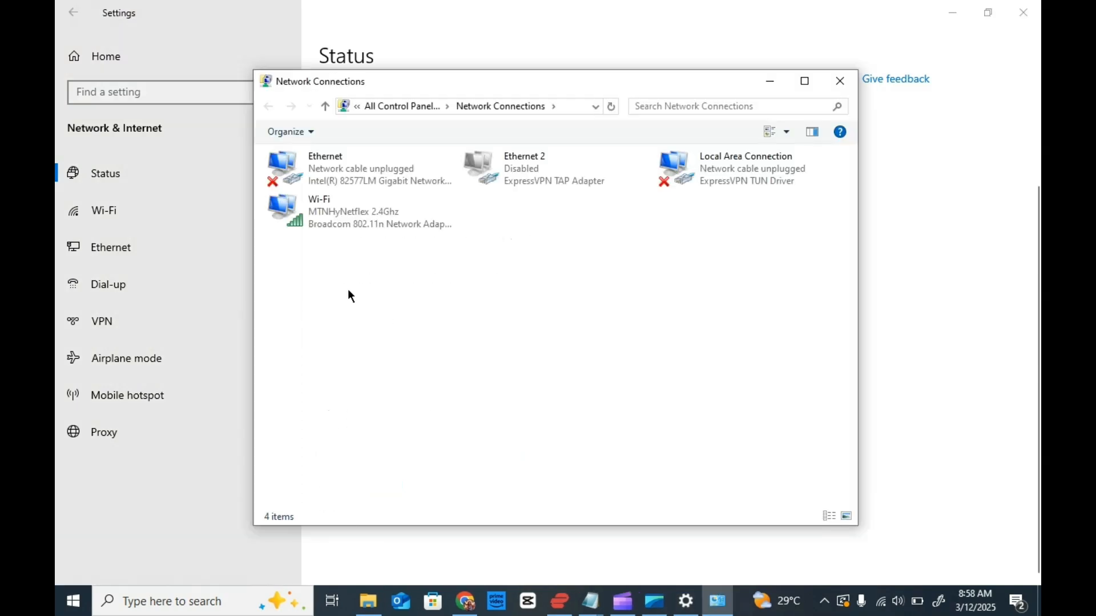
Step: Open the Internet Protocol Version 4 (TCP/IPv4) properties of the Wi-Fi connection
{"action": "left_click", "coordinate": [396, 211]}
{"action": "right_click", "coordinate": [398, 213]}
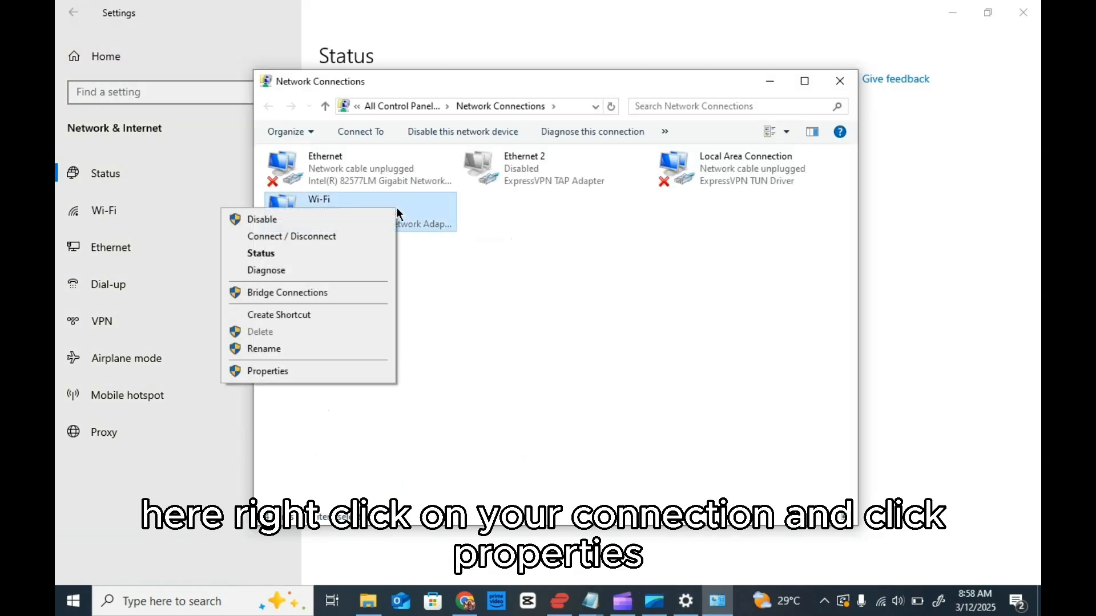
{"action": "left_click", "coordinate": [303, 372]}
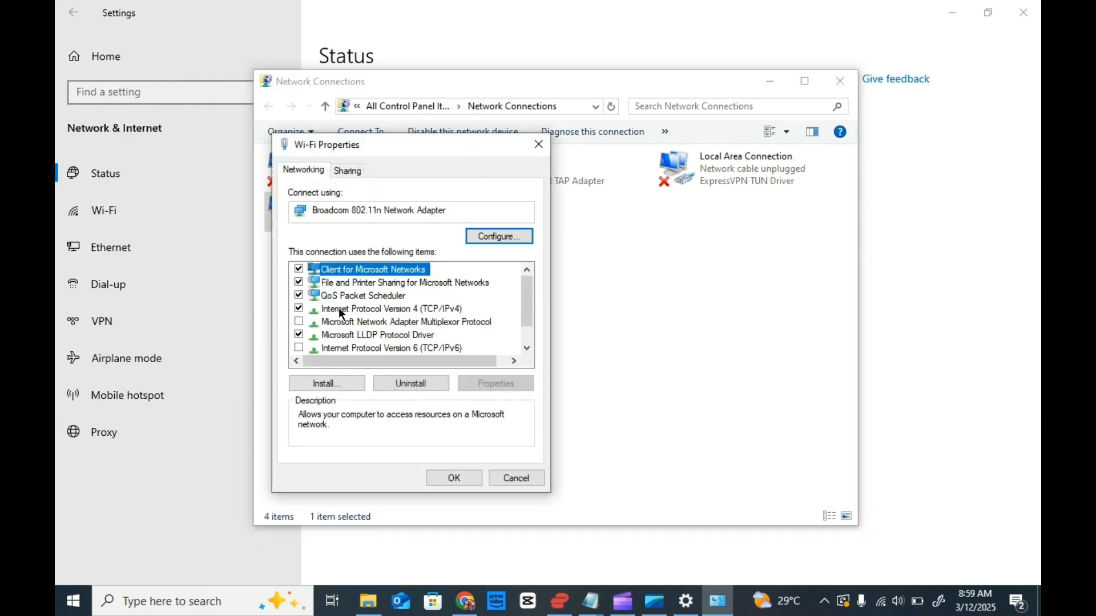
{"action": "left_click", "coordinate": [328, 308]}
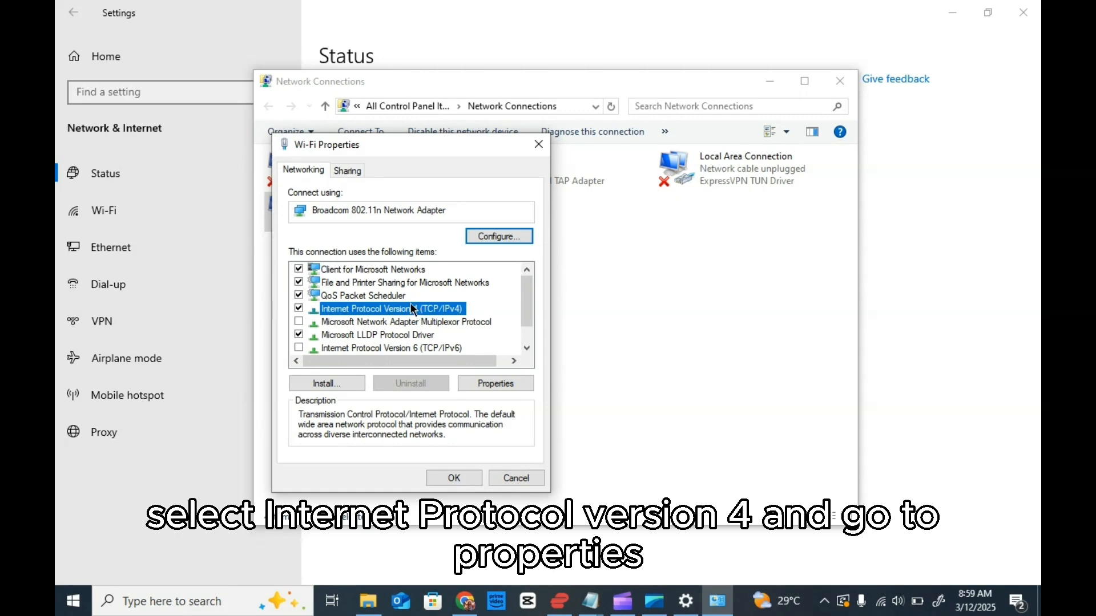
{"action": "left_click", "coordinate": [501, 388]}
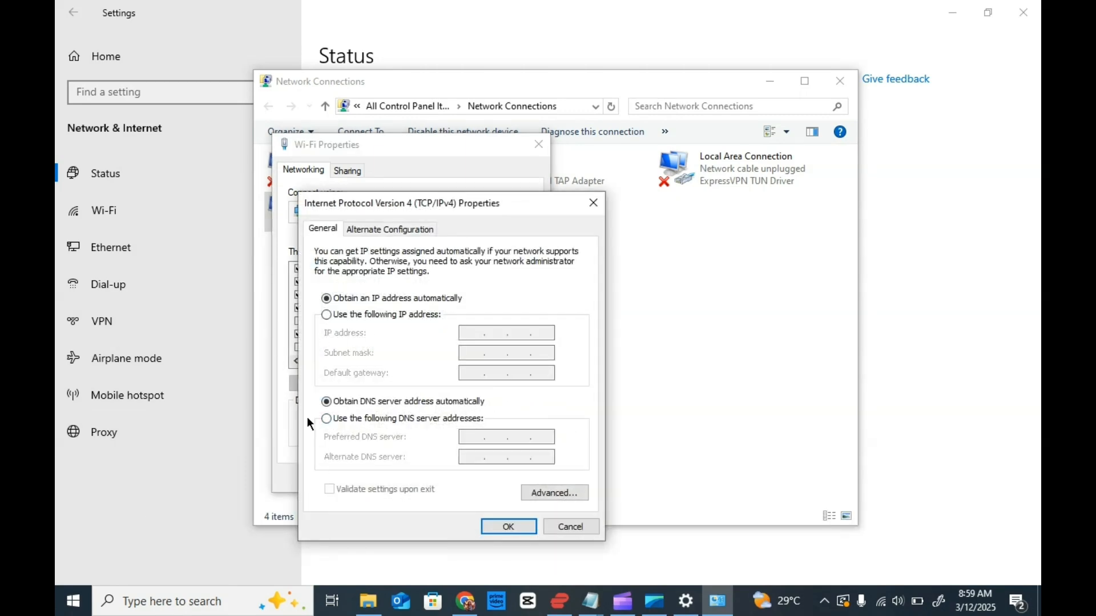
Step: Set the preferred DNS server to 8.8.8.8 and the alternate to 8.8.4.4, then close the Wi-Fi properties and network connections
{"action": "left_click", "coordinate": [355, 420]}
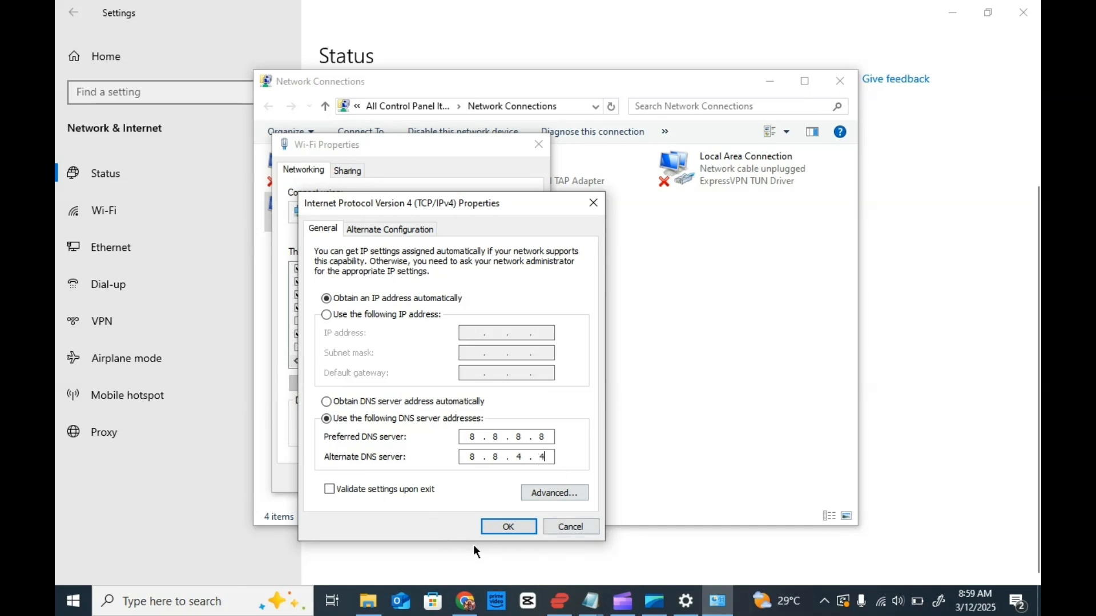
{"action": "left_click", "coordinate": [507, 526]}
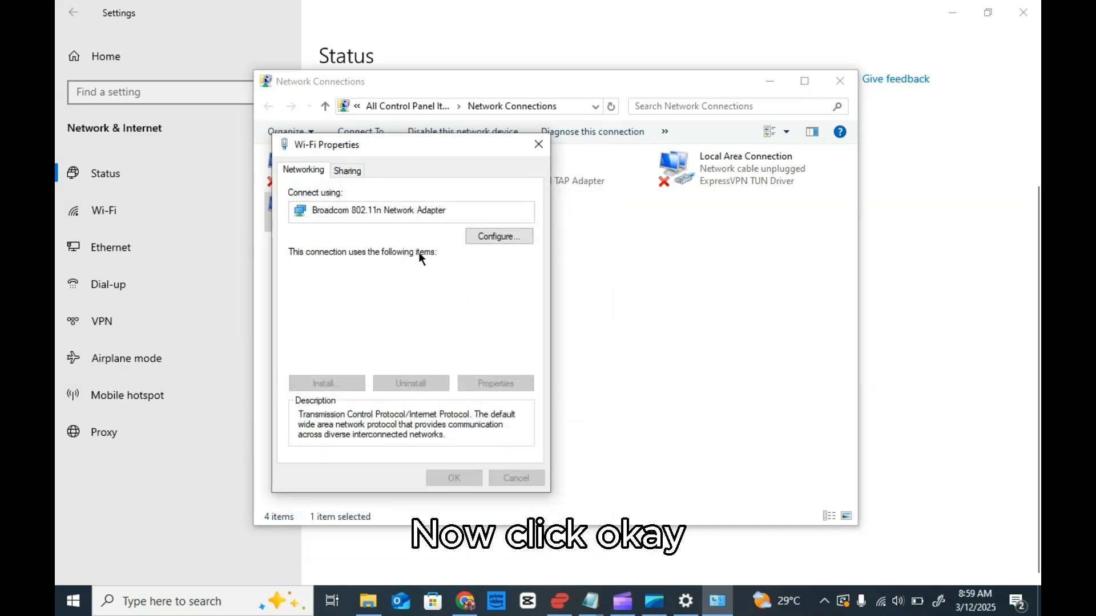
{"action": "left_click", "coordinate": [538, 147]}
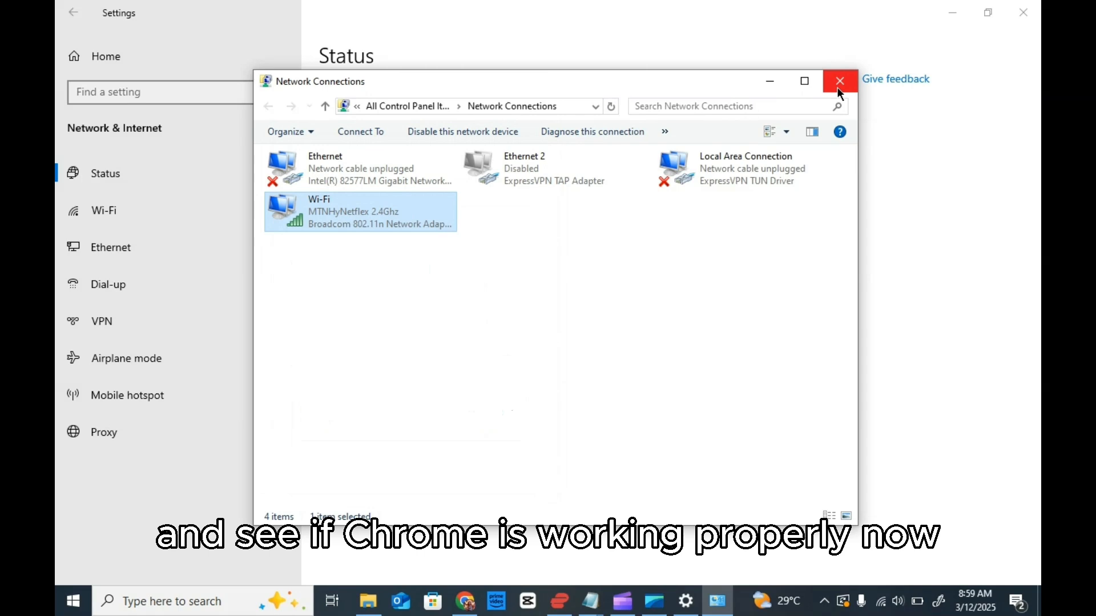
{"action": "left_click", "coordinate": [839, 81]}
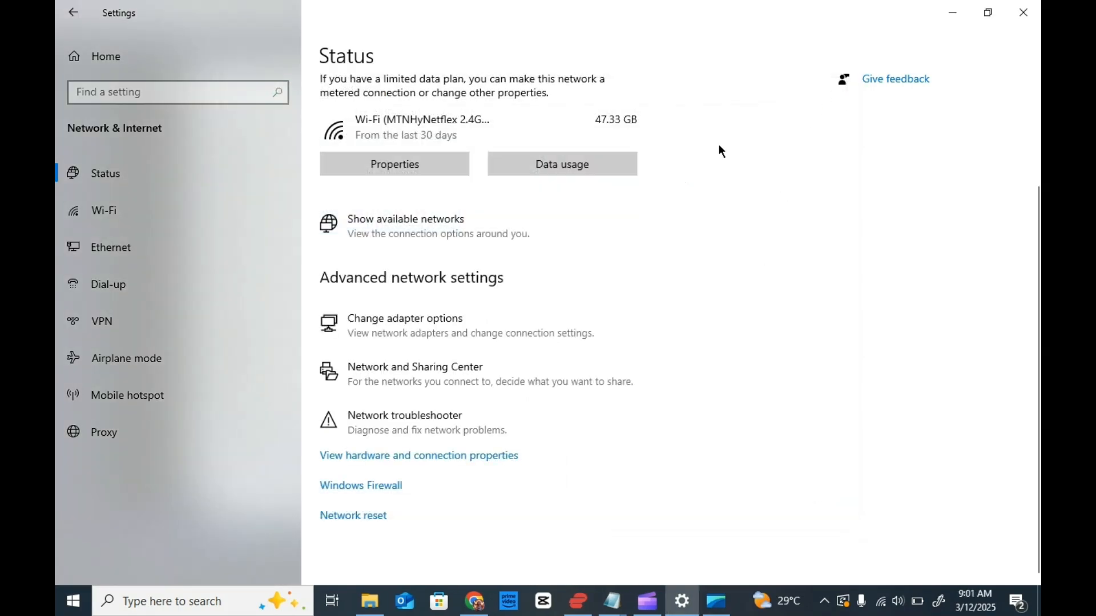